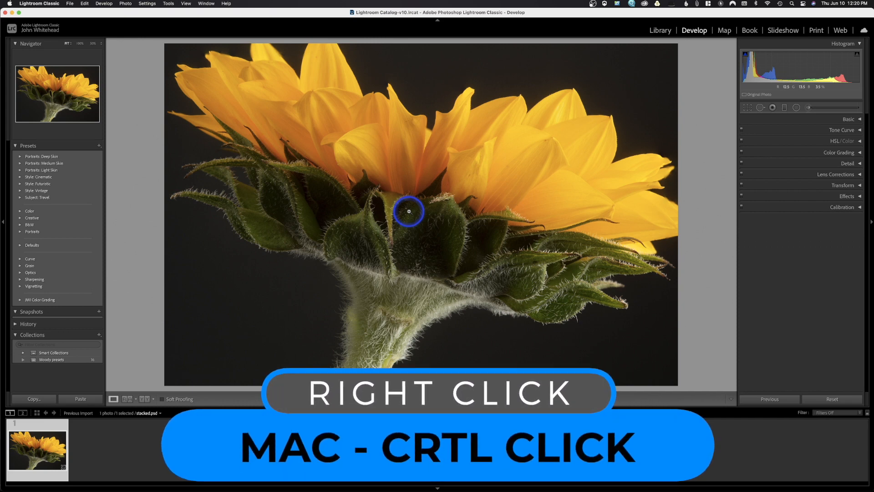
Step: Enhance the sunflower photo with Super Resolution, checking the detail preview and turning off Create Stack
right_click(409, 212)
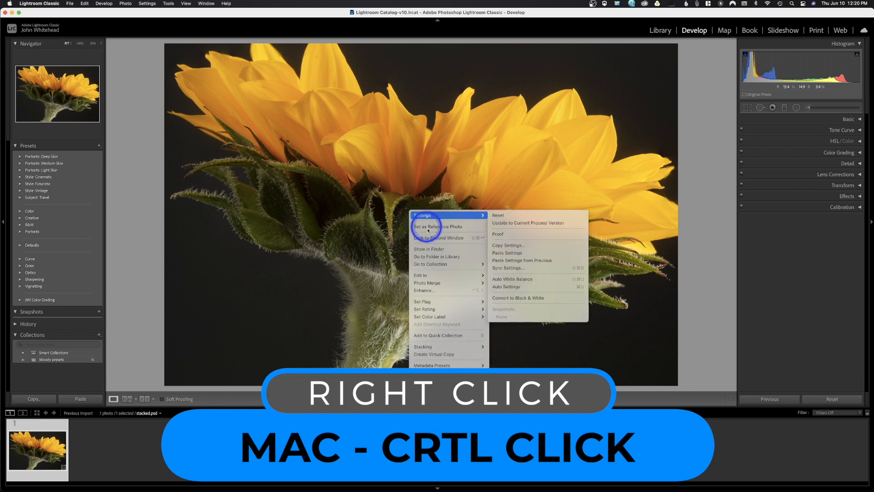
click(433, 292)
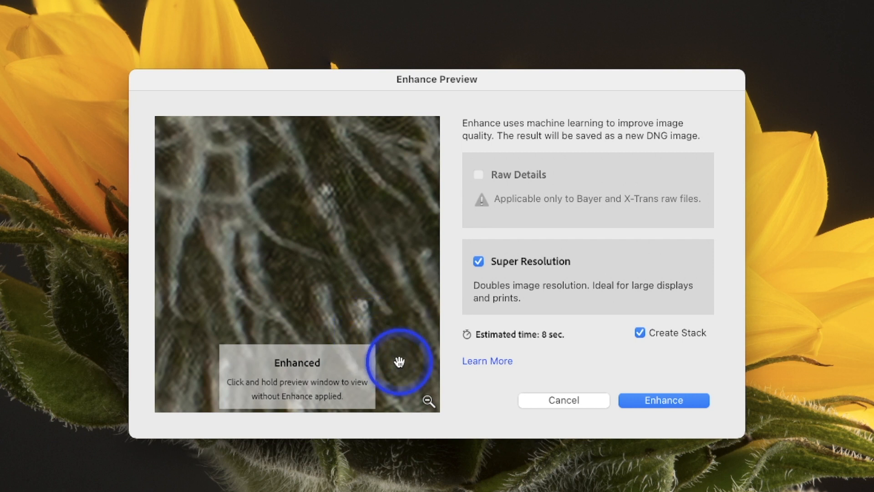
drag(288, 248, 407, 315)
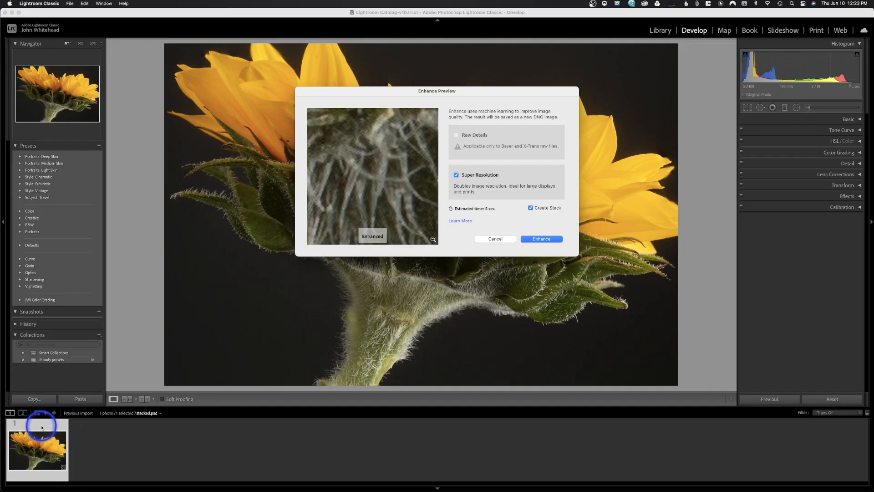
click(529, 209)
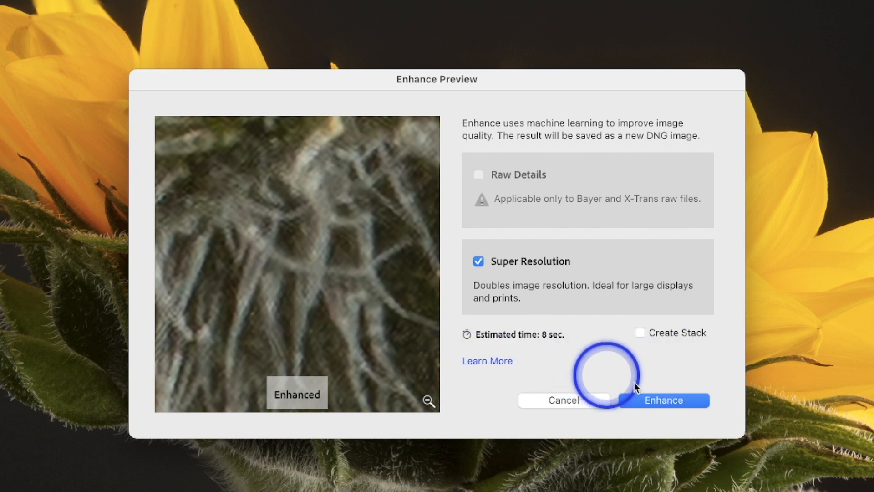
click(670, 399)
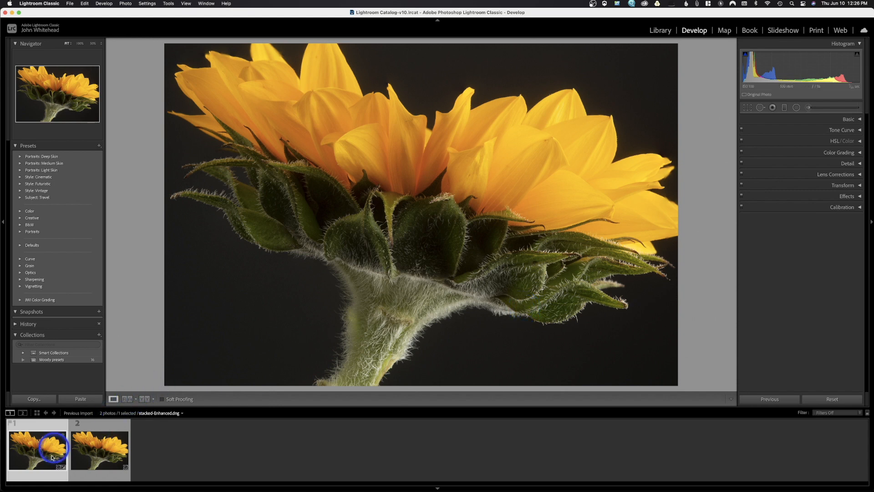
Step: Compare the enhanced and original sunflower photos, and open both of them in Photoshop
click(92, 462)
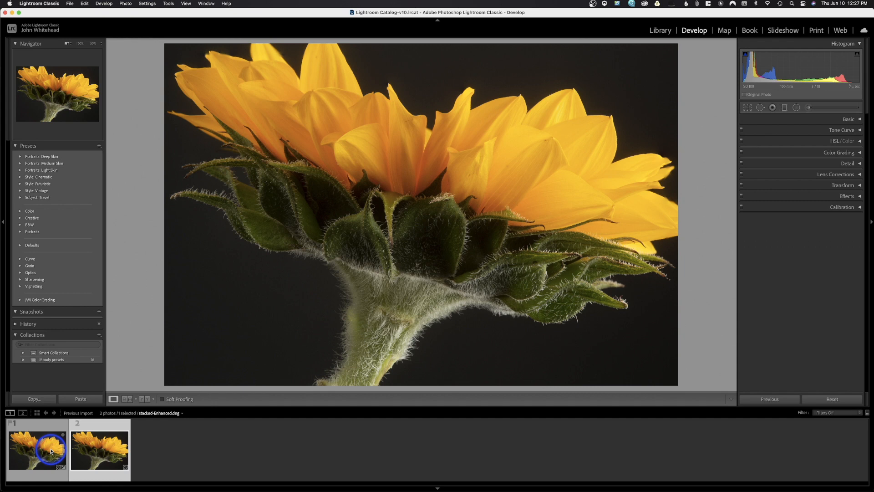
click(52, 452)
click(114, 450)
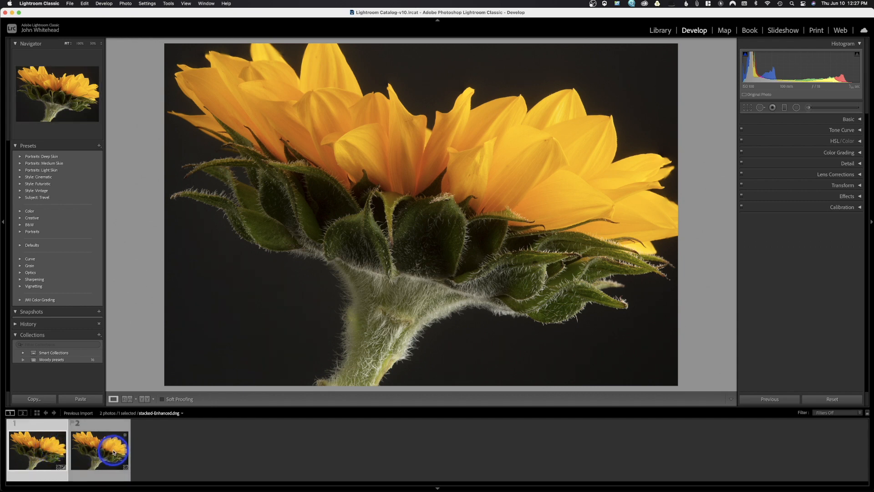
key(super+a)
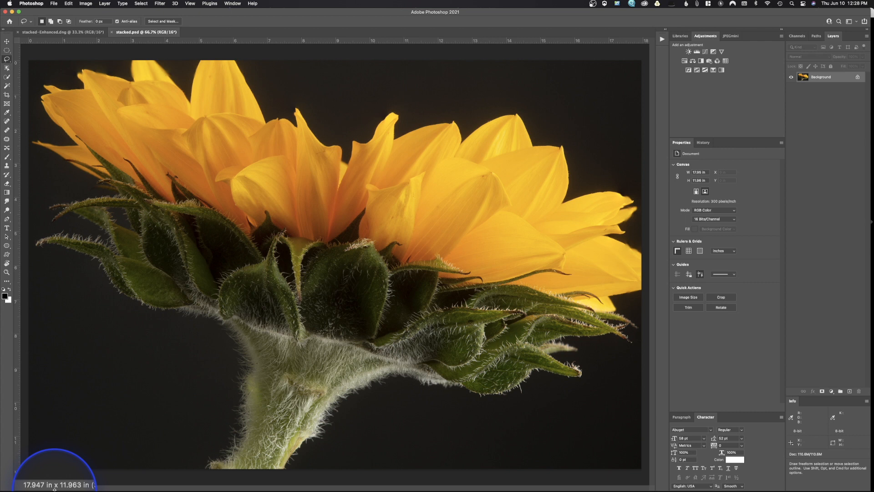
Step: Compare the fine hairs on the central green leaf up close between stacked-Enhanced.dng and stacked.psd
click(68, 34)
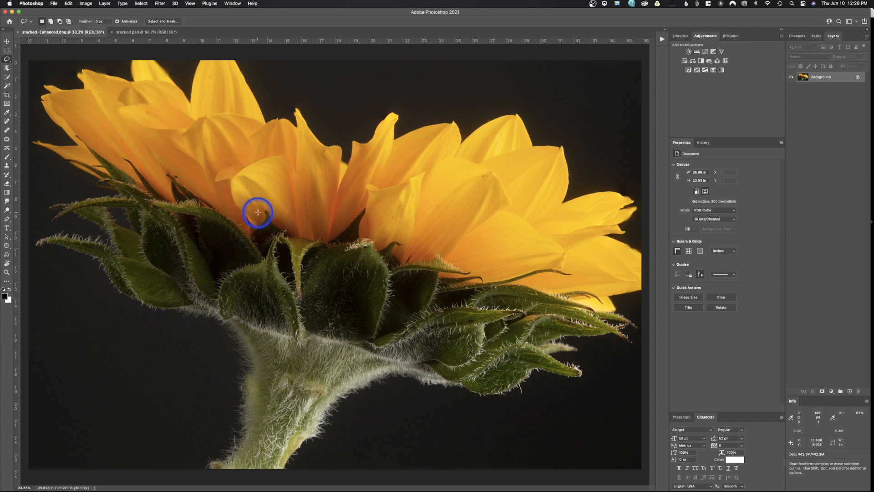
scroll(256, 210, up, 1)
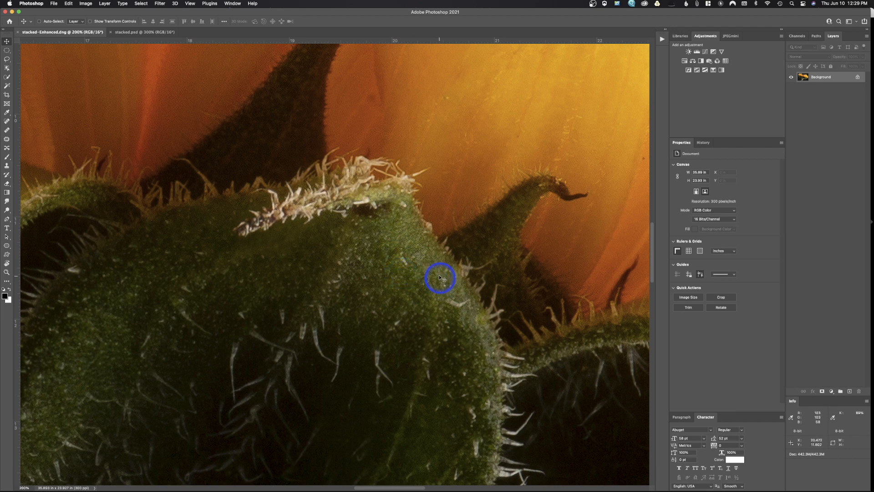
click(152, 32)
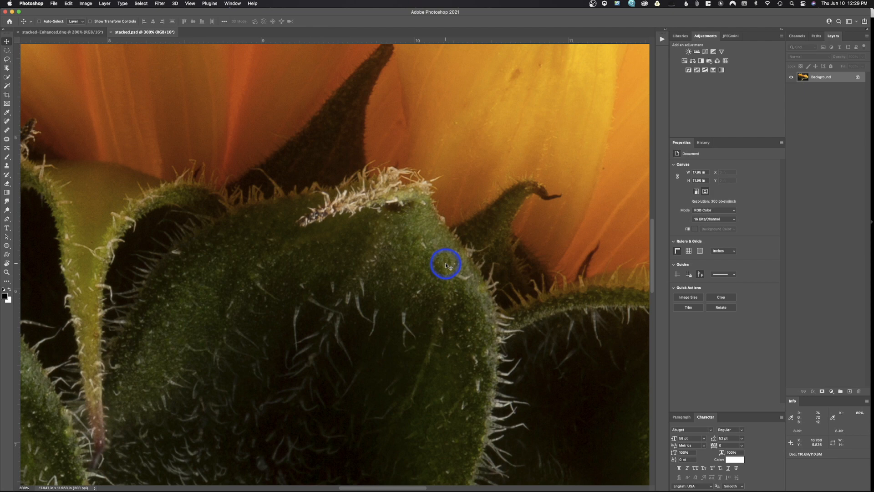
click(74, 32)
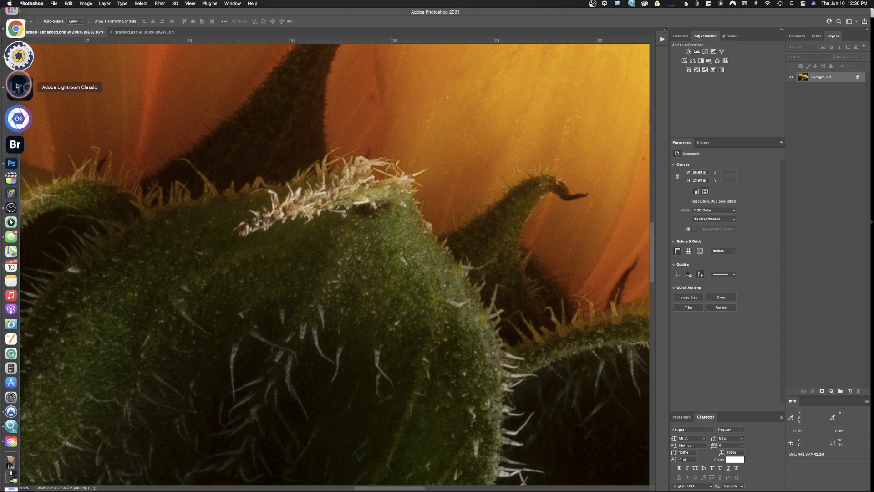
Step: Switch to Lightroom Classic and set the Clarity of stacked-Enhanced.dng to -8
click(16, 86)
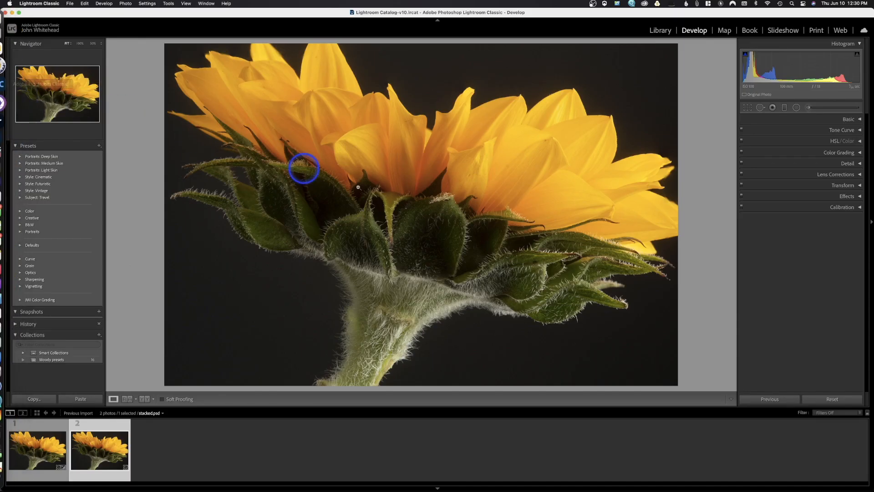
click(35, 463)
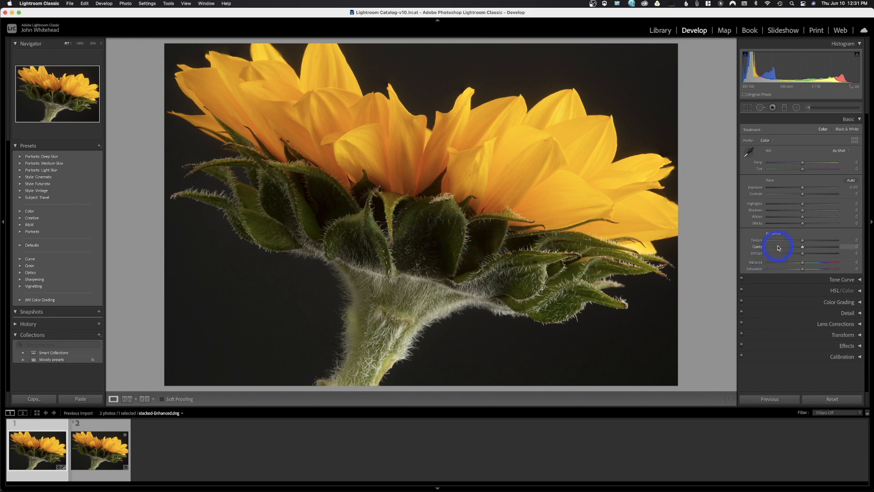
mouse_move(803, 249)
mouse_down()
mouse_move(765, 249)
mouse_move(800, 248)
mouse_up()
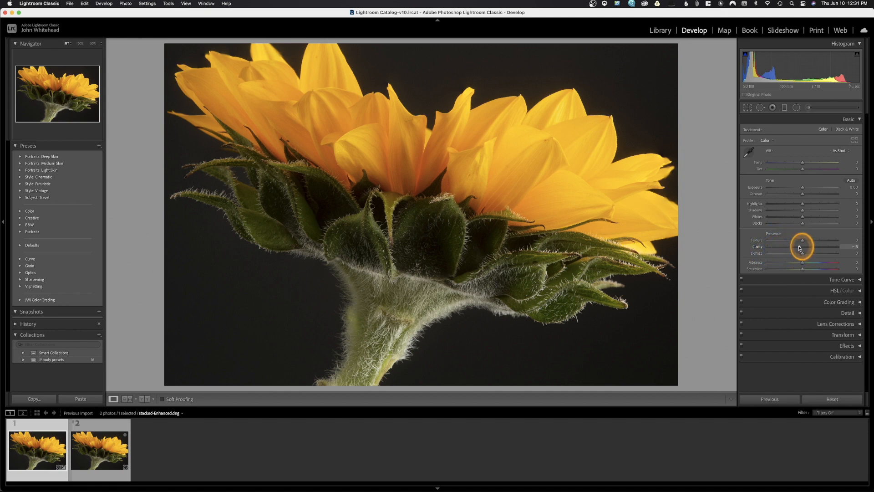
click(800, 248)
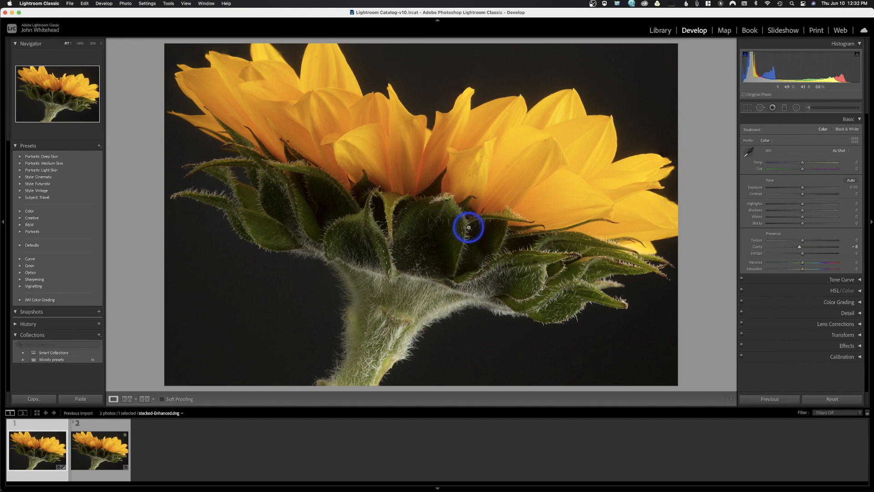
key(Right)
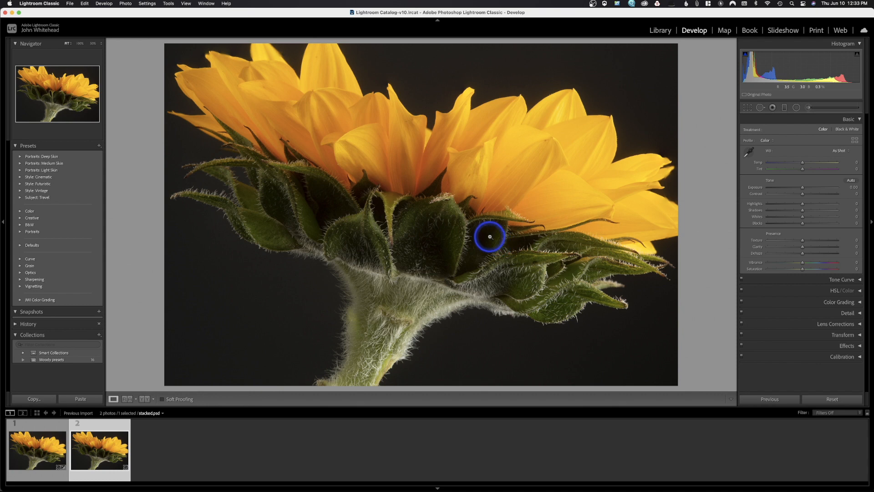
right_click(414, 233)
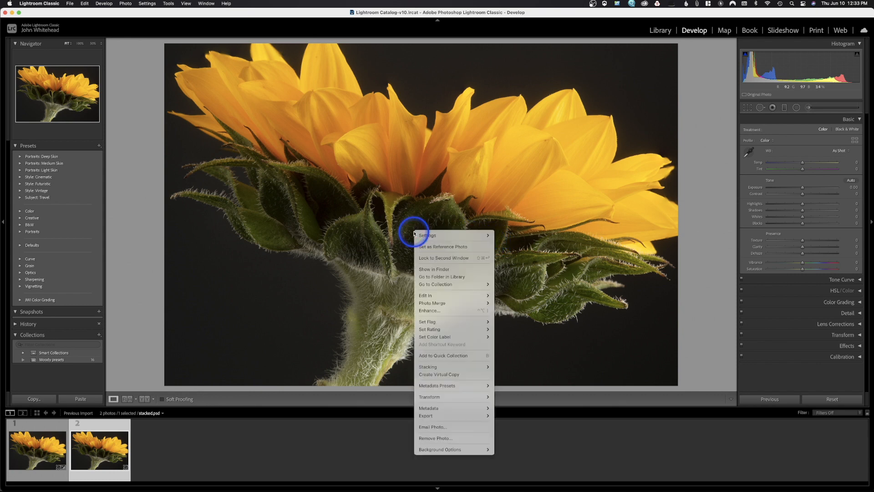
click(376, 296)
click(126, 3)
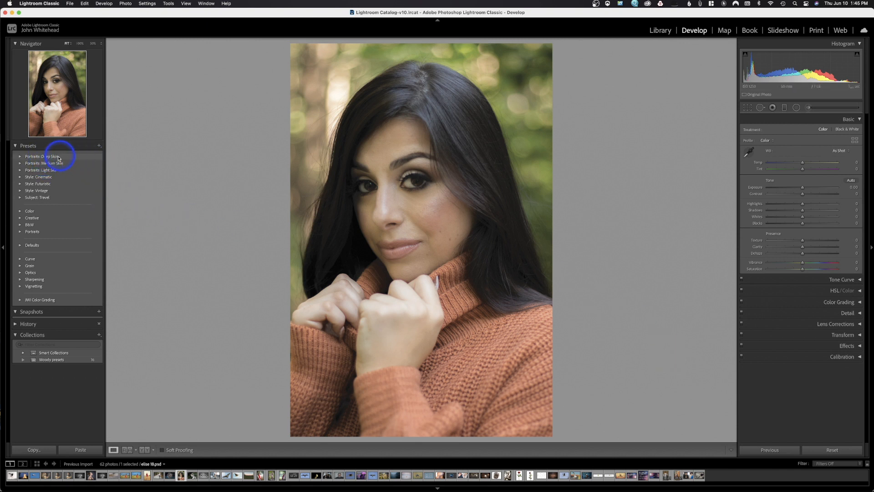
Step: Preview the Portraits: Deep Skin, Style: Cinematic and Style: Futuristic presets on the portrait of the woman in the orange sweater
click(23, 156)
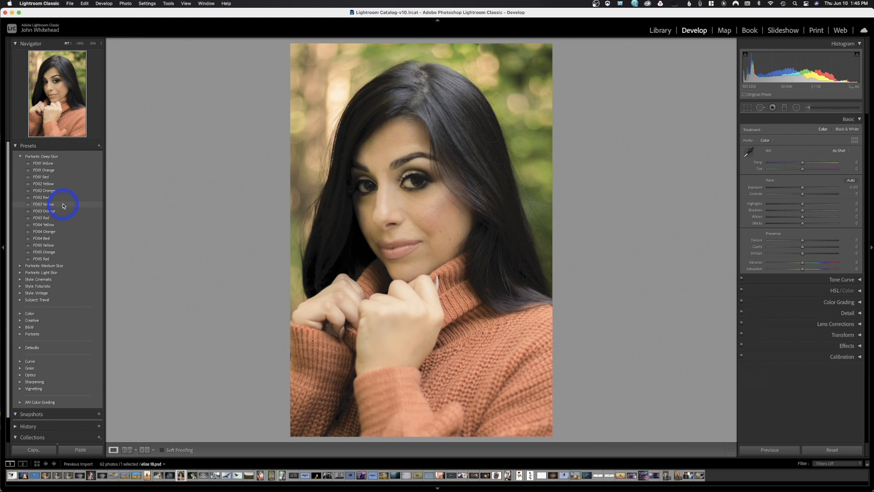
click(20, 157)
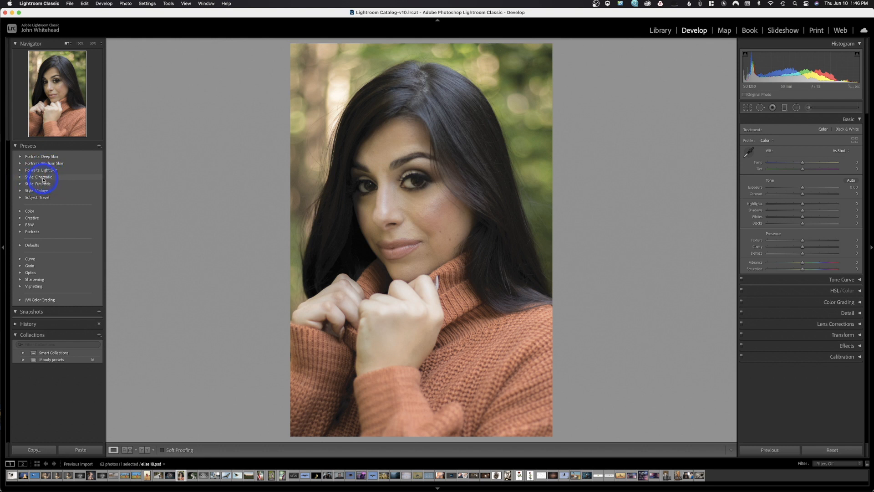
click(20, 177)
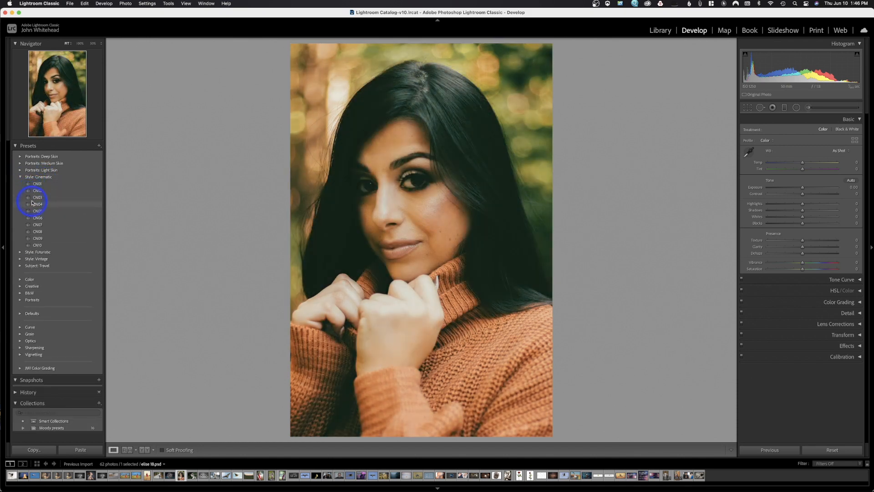
click(20, 176)
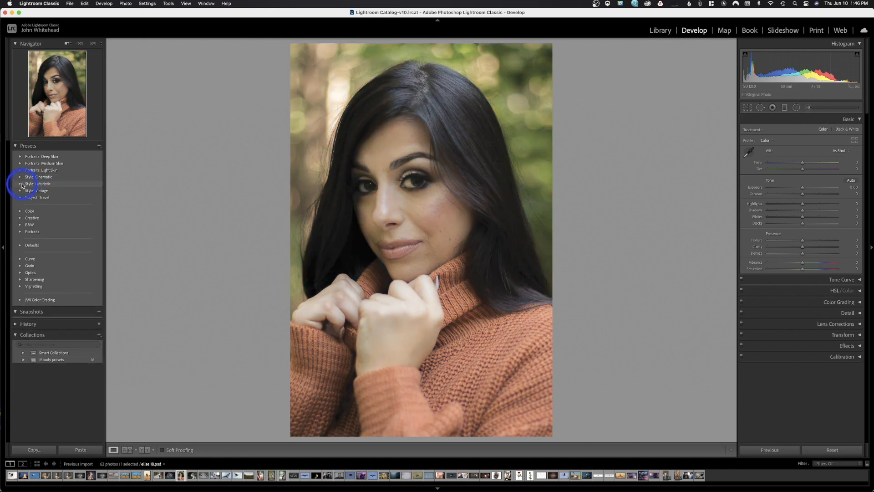
click(21, 185)
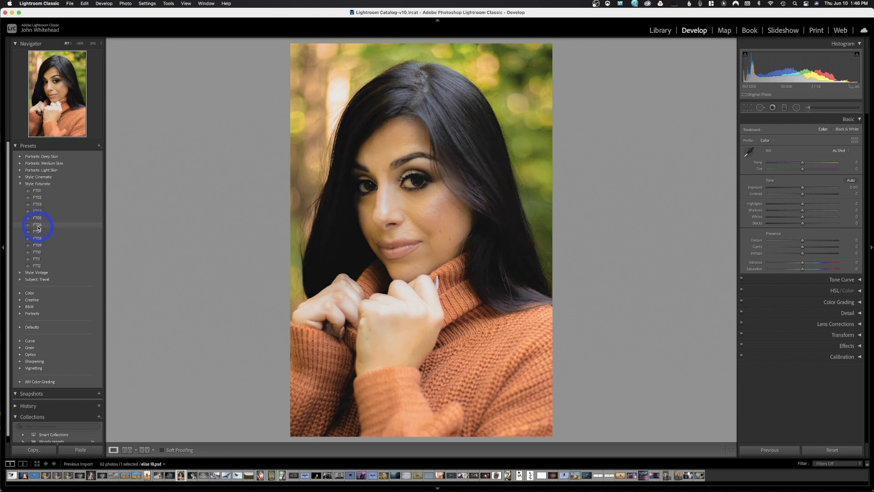
click(21, 184)
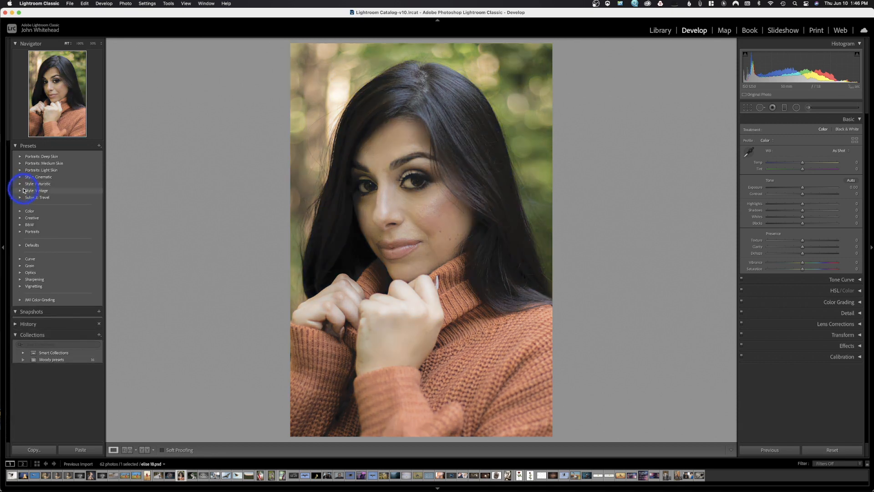
Step: Apply the VN09 preset from the Style: Vintage group to the portrait
click(21, 191)
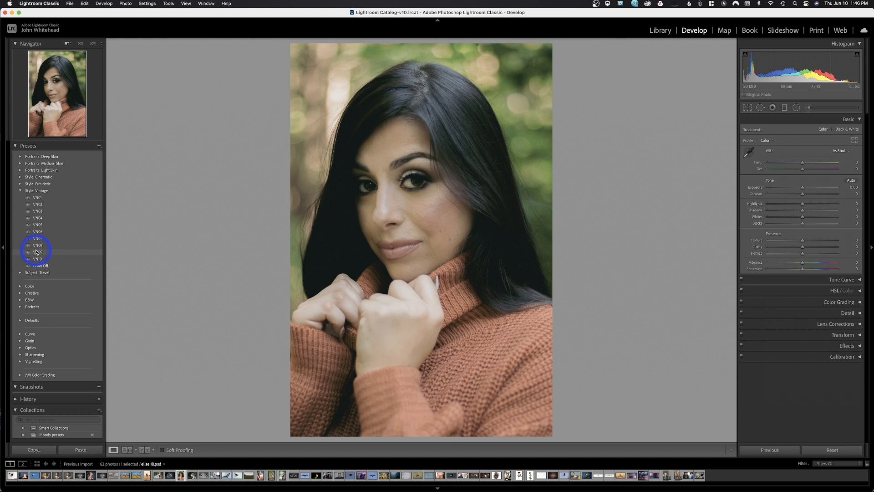
click(38, 252)
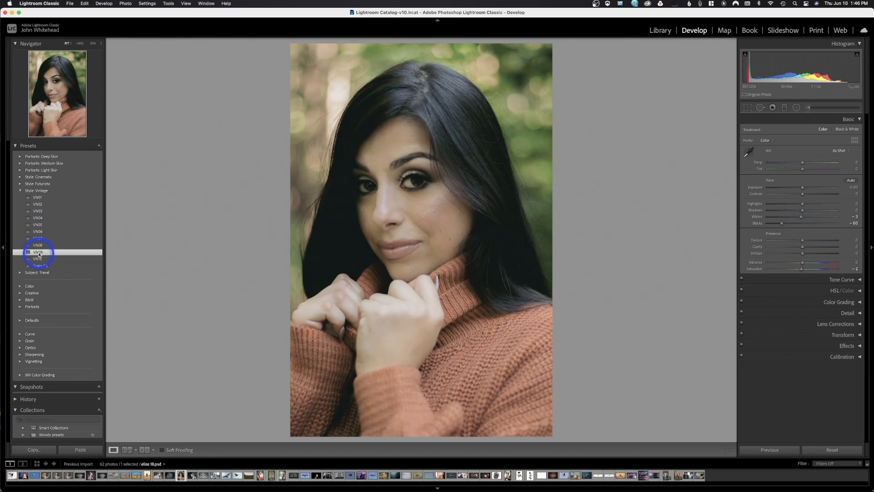
click(20, 191)
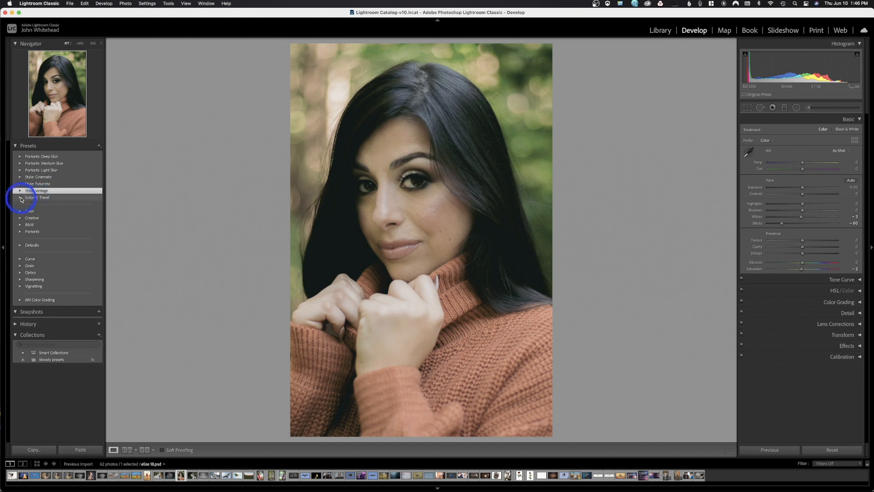
Step: Look through the presets in the Subject: Travel group
click(21, 197)
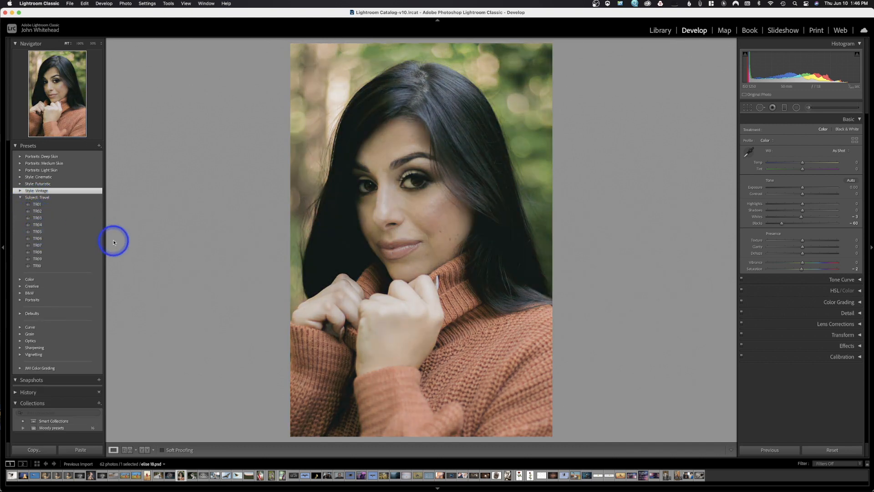
click(19, 198)
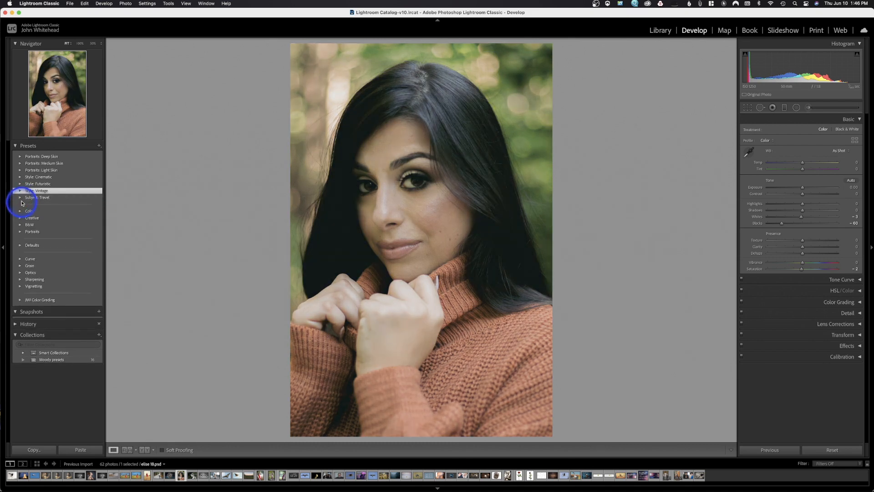